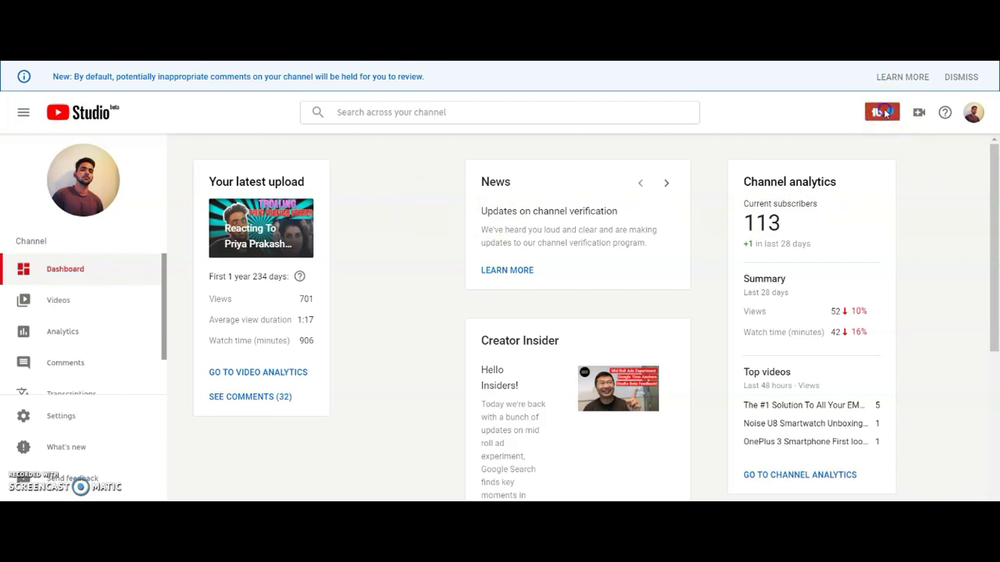
Open TubeBuddy's Keyword Explorer and explore the keyword "rubiks cube".
left_click(884, 113)
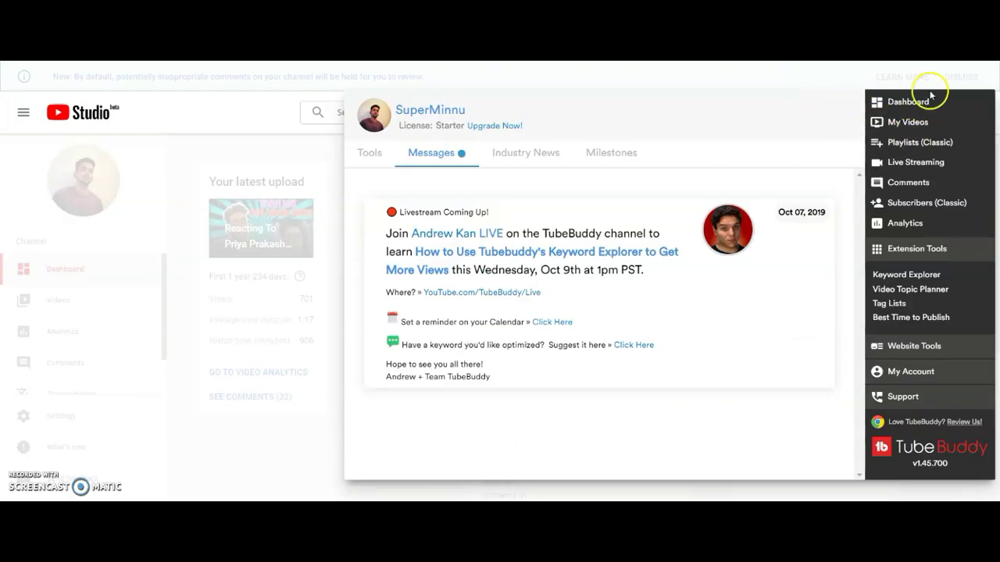
left_click(930, 278)
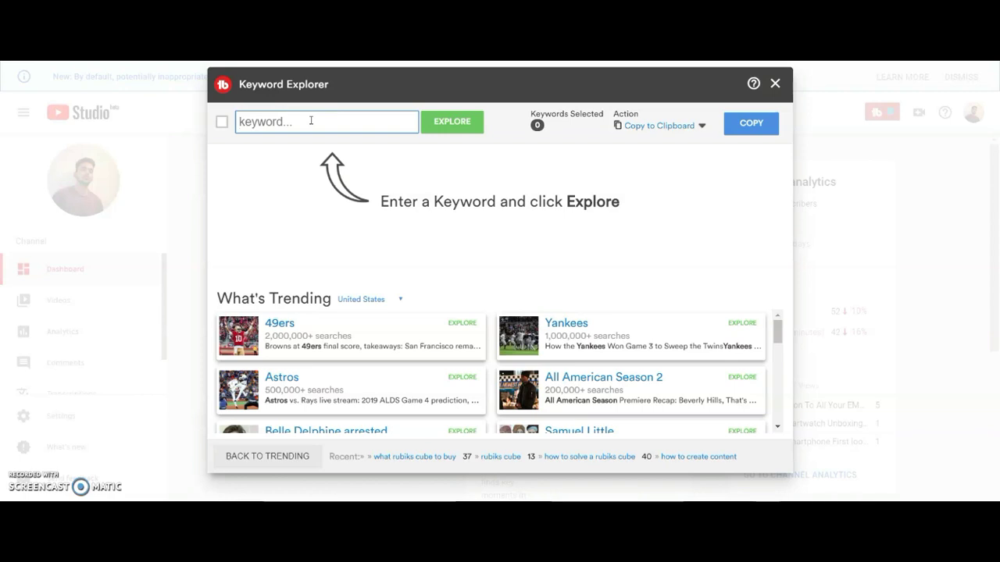
type("Rubiks")
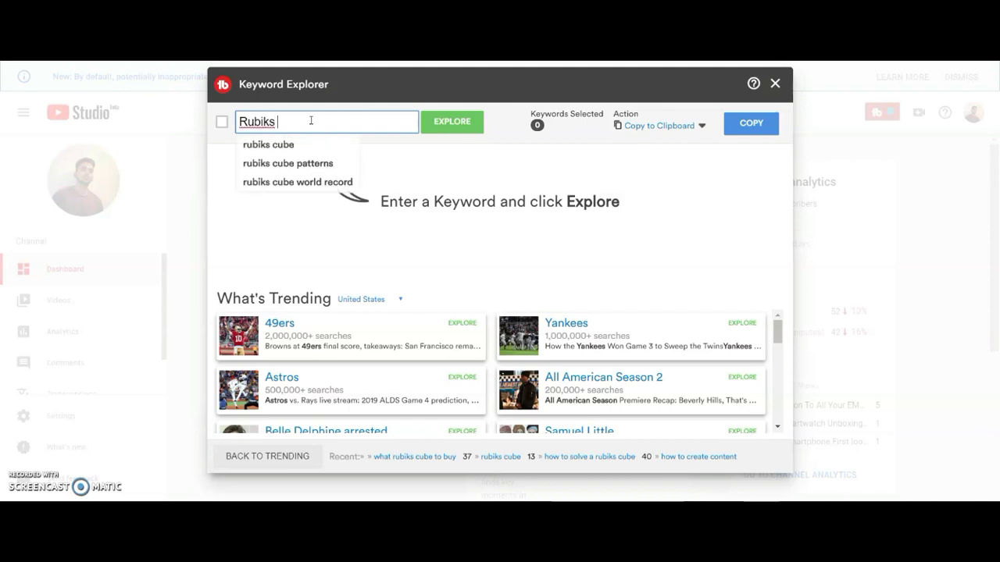
type(" cube")
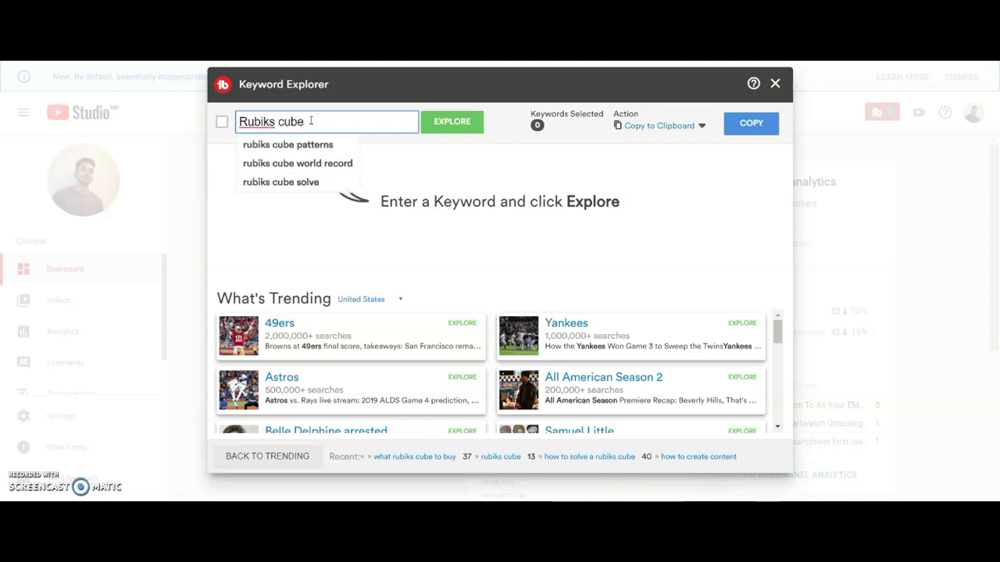
key("Return")
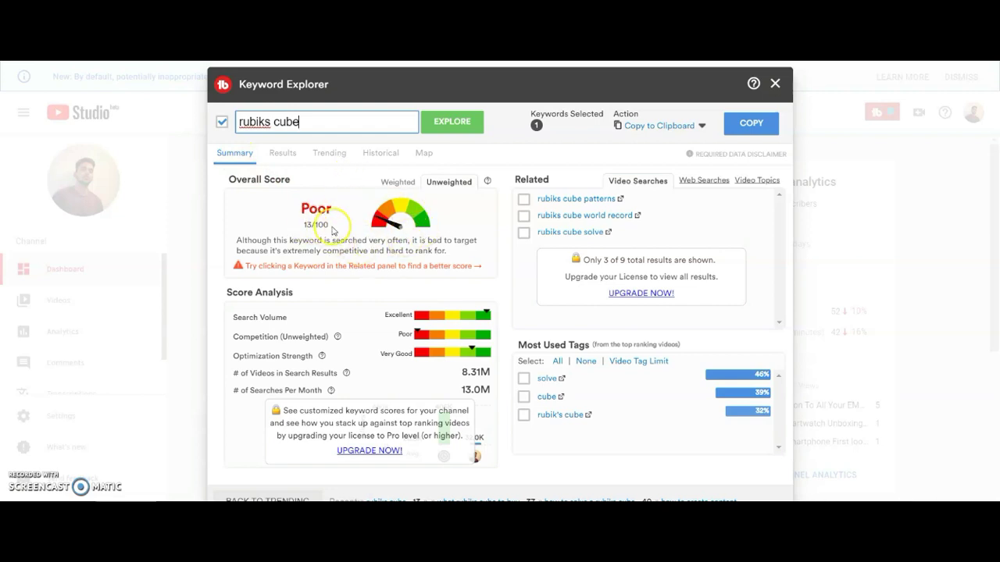
Explore the related video topic "how rubiks cube solve" and look through its related video searches, web searches and video topics.
left_click(770, 184)
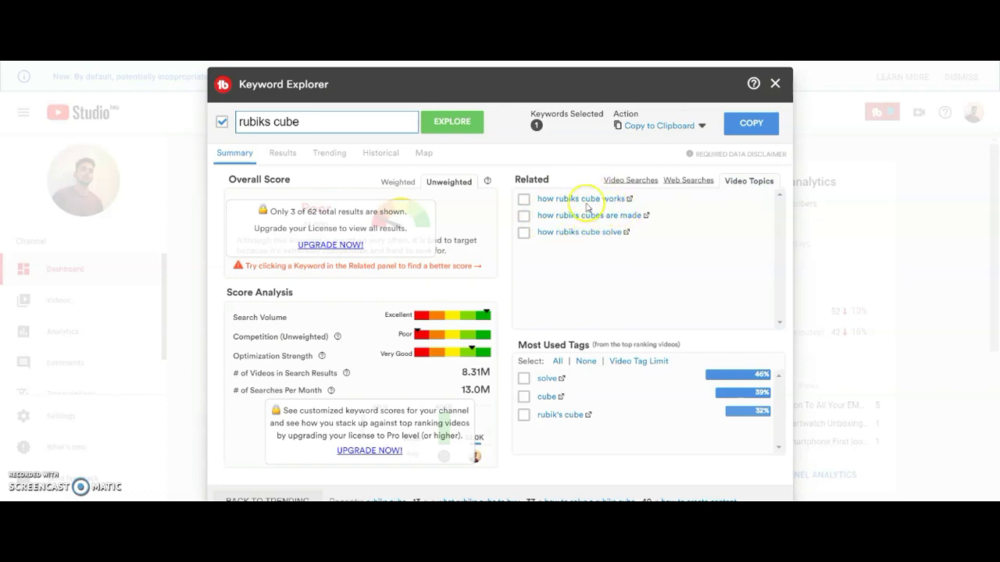
left_click(592, 234)
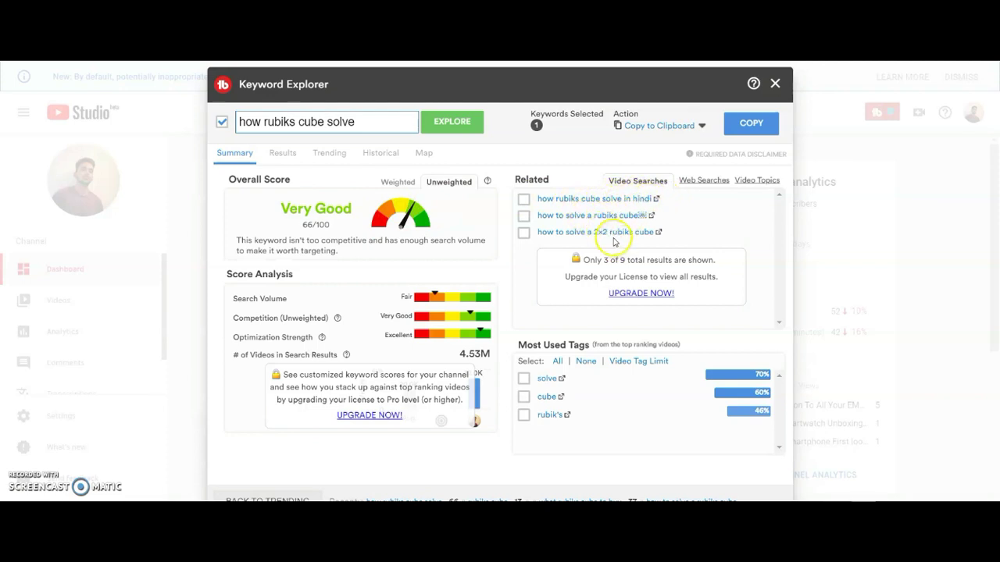
left_click(751, 181)
left_click(639, 181)
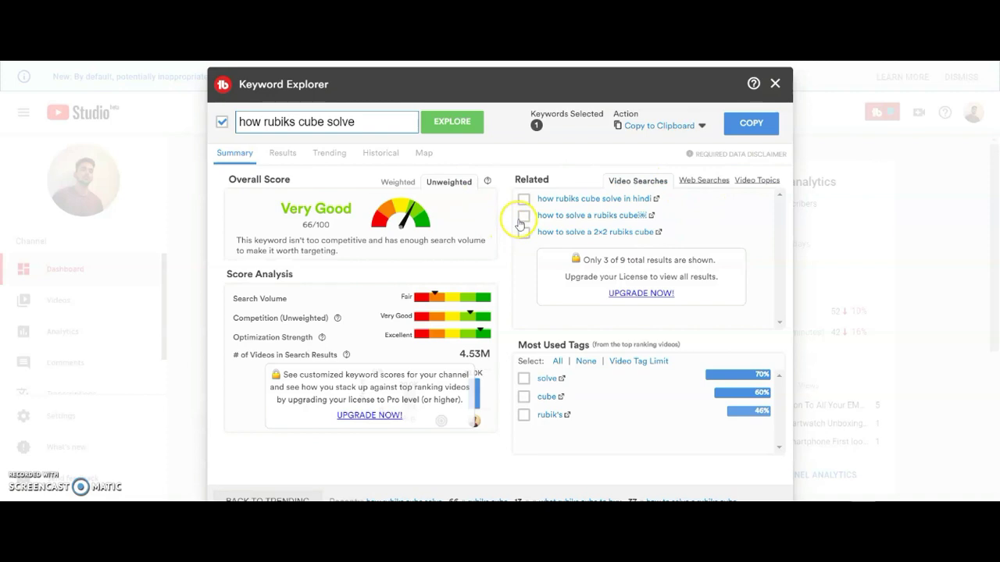
left_click(381, 123)
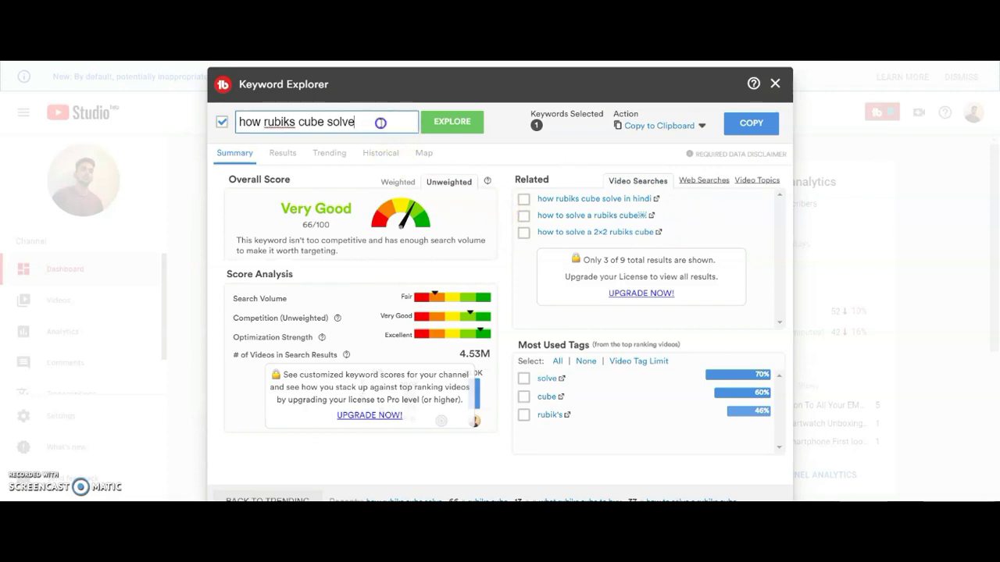
left_click(711, 182)
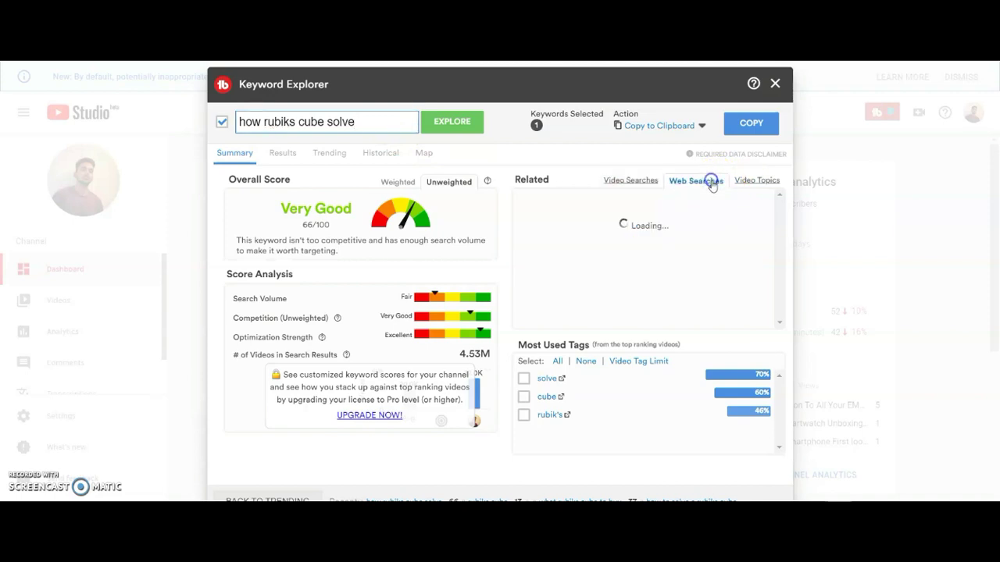
left_click(748, 181)
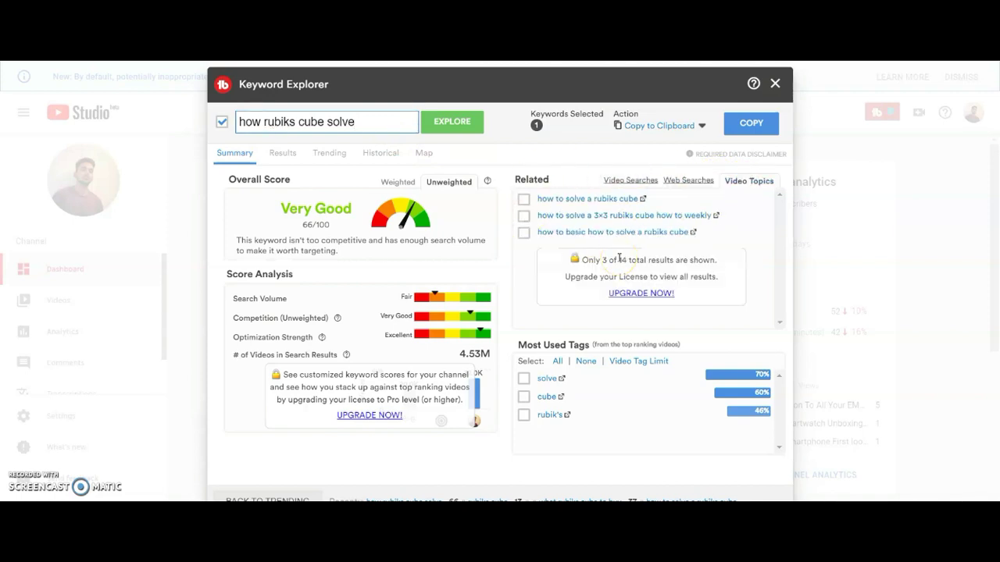
Deselect the keyword "how rubiks cube solve" and clear it from the search field.
left_click(220, 125)
left_click(355, 118)
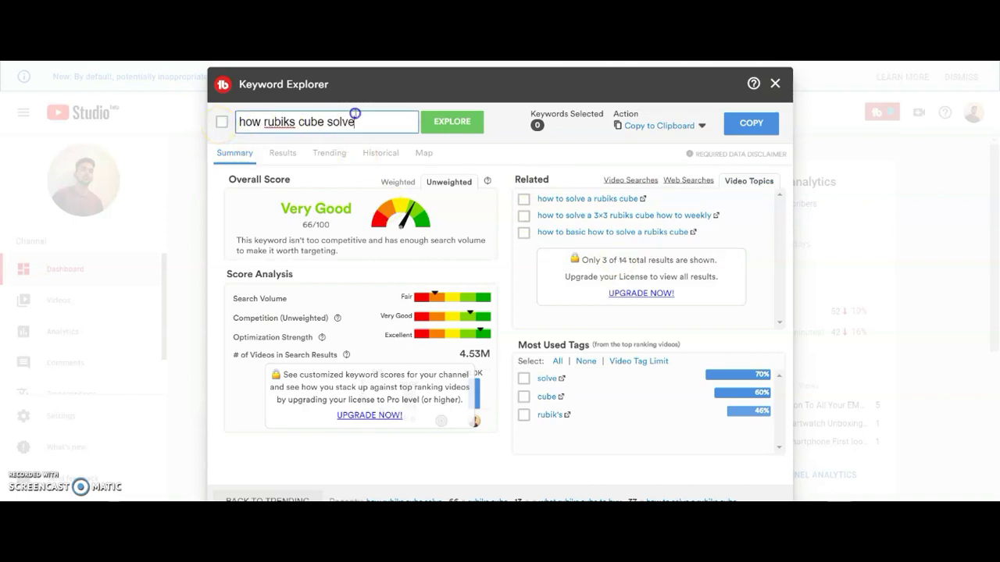
key("ctrl+a")
key("BackSpace")
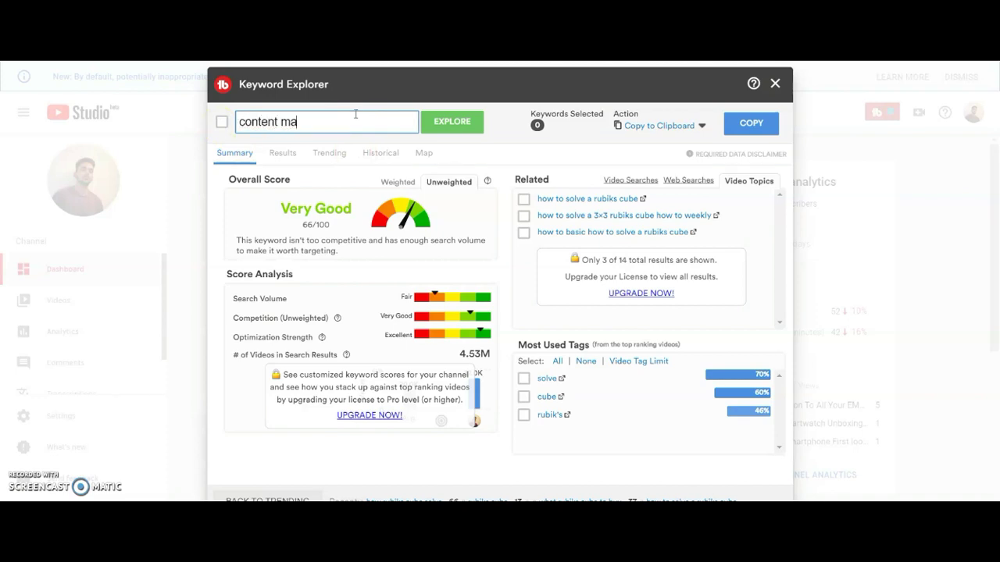
key("BackSpace")
key("BackSpace")
key("BackSpace")
key("BackSpace")
key("BackSpace")
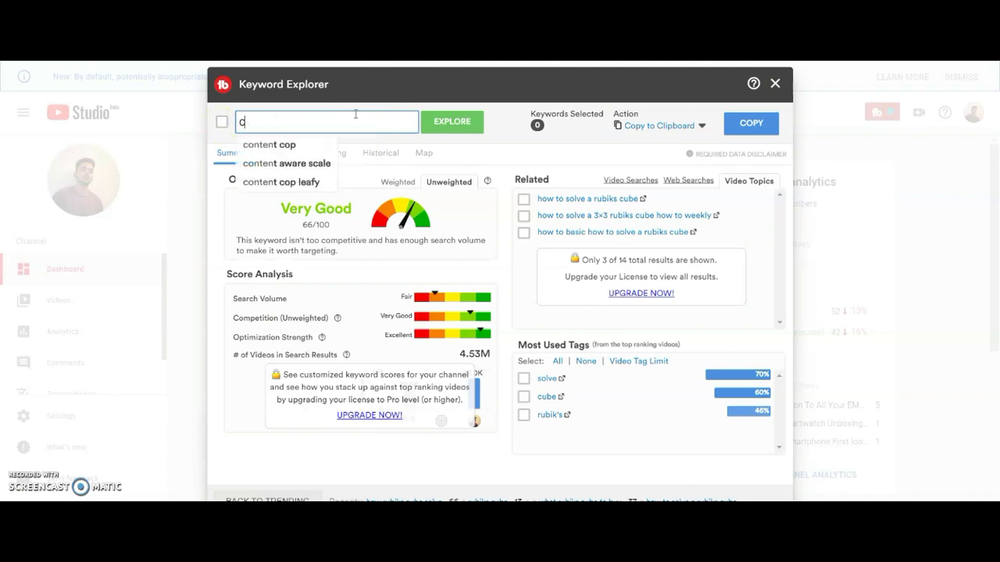
key("BackSpace")
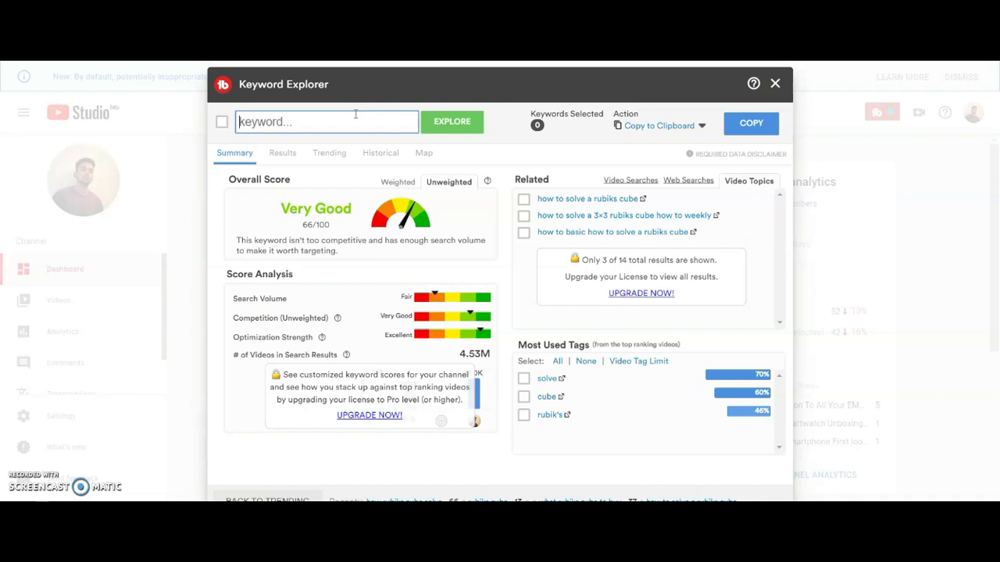
Explore the keyword "digital marketing" and show its related video topics.
type("digital marketing")
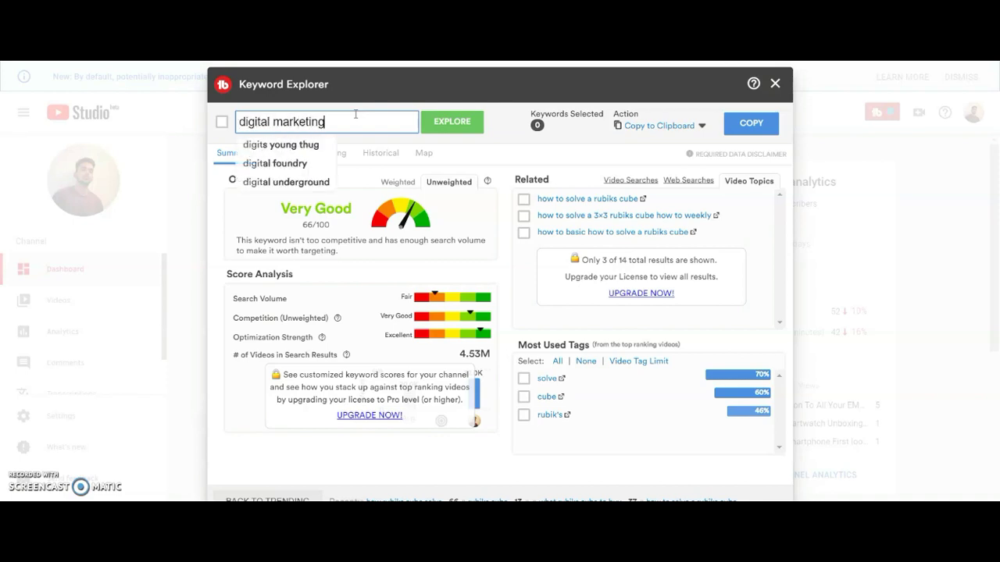
key("Return")
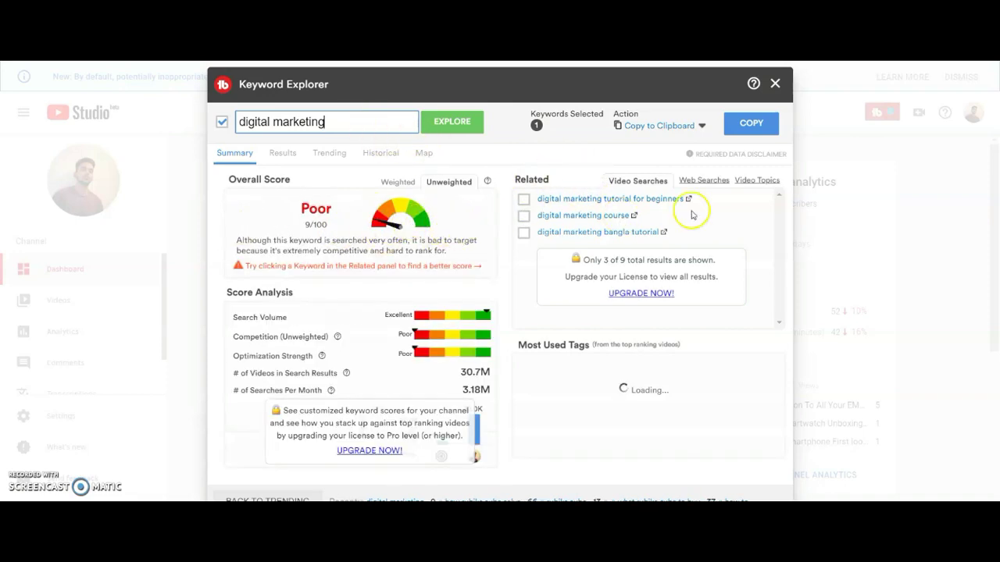
left_click(757, 180)
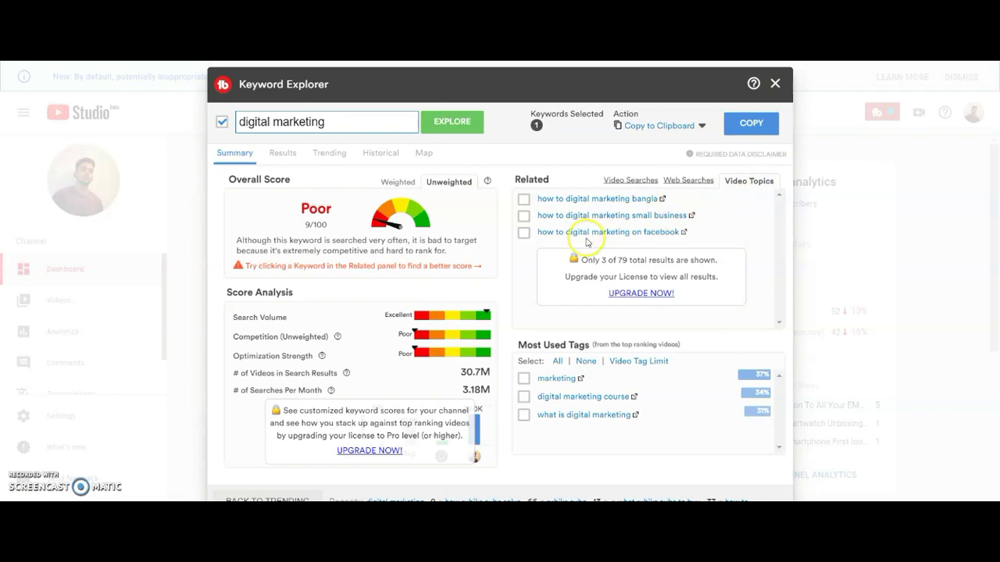
Explore "how to digital marketing small business" and its related Hindi search, and check the latter's video topics.
left_click(625, 216)
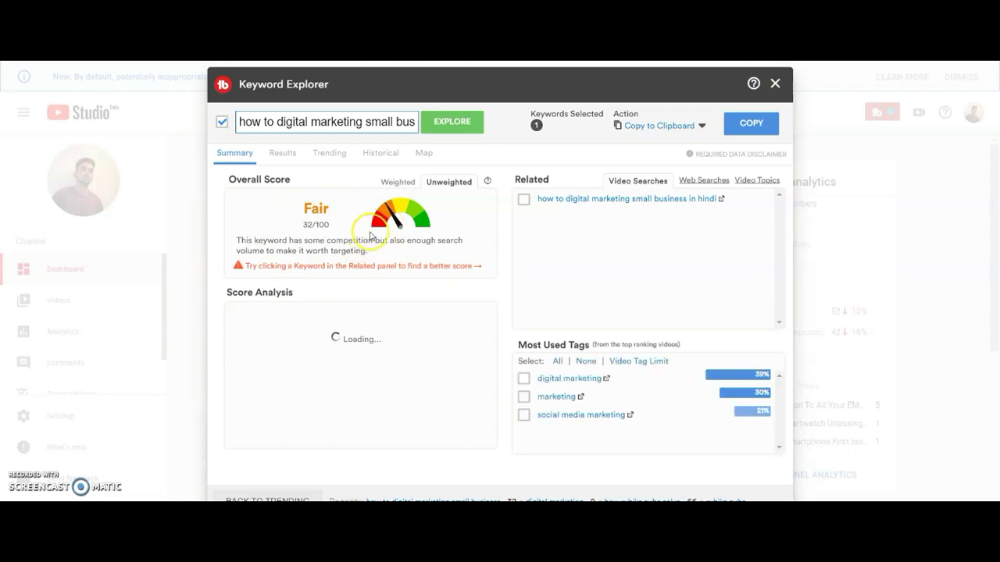
left_click(683, 201)
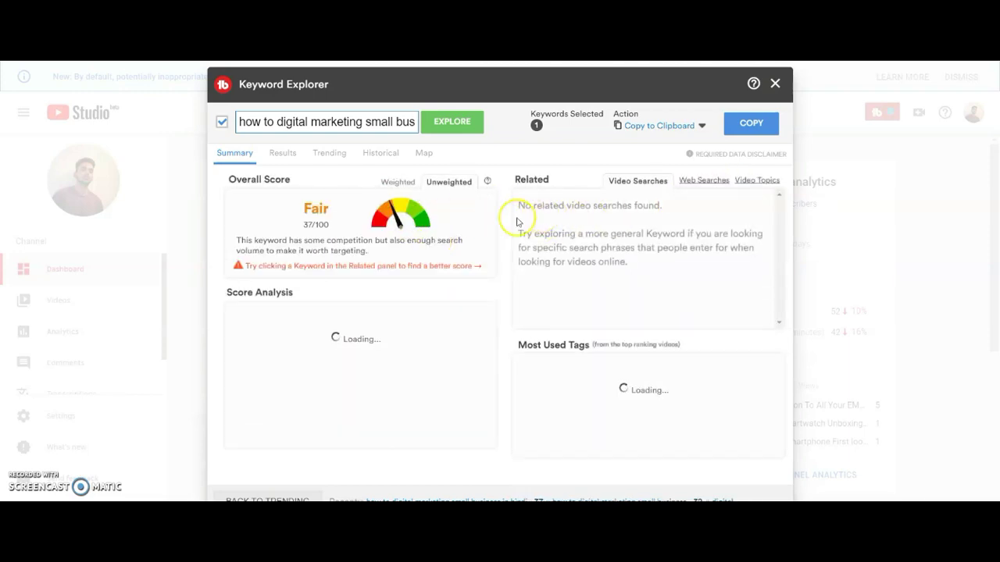
left_click(754, 181)
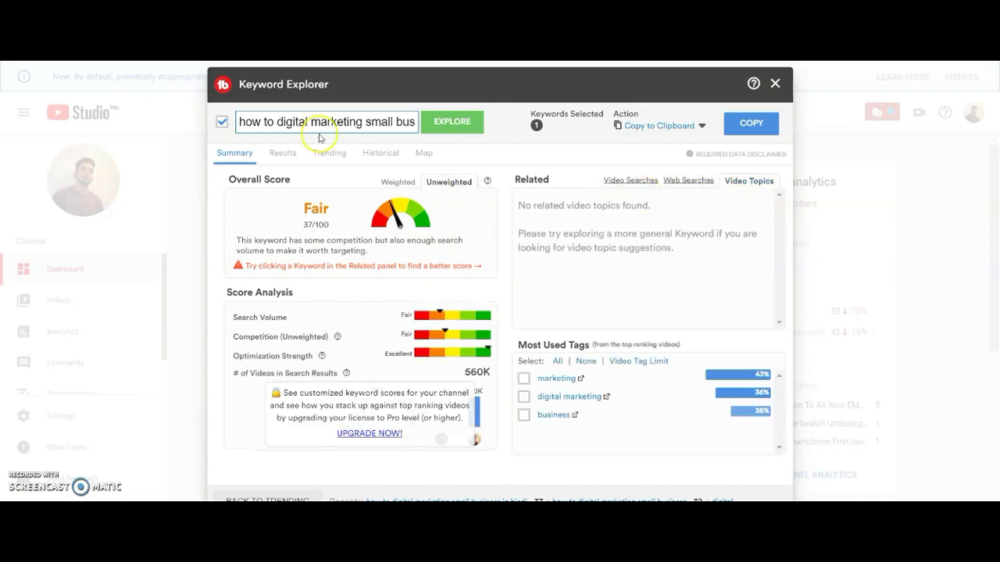
Deselect the current keyword and explore "how to do digital marketing" instead.
left_click(221, 122)
triple_click(289, 125)
key("BackSpace")
type("how to di")
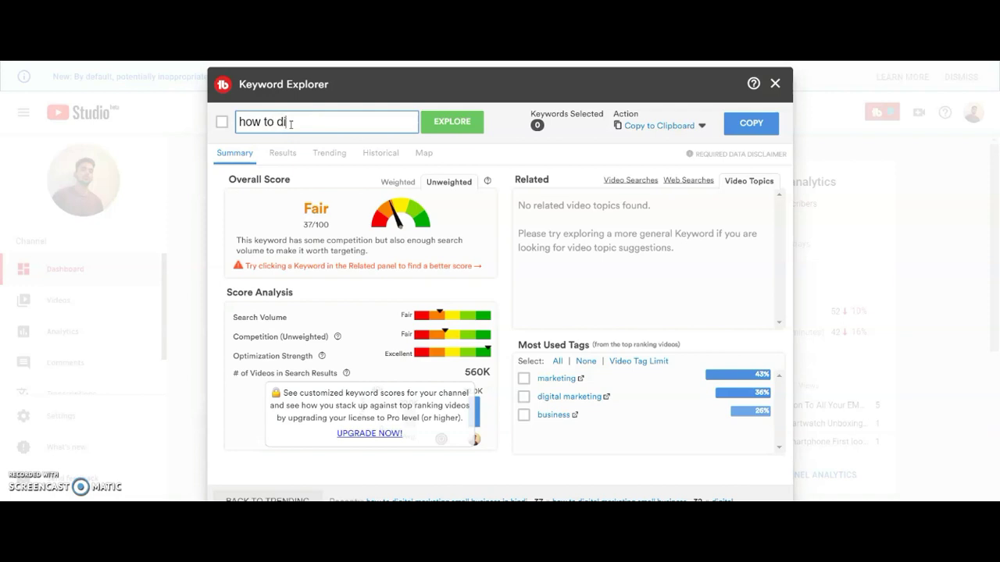
key("BackSpace")
type("o digital ma")
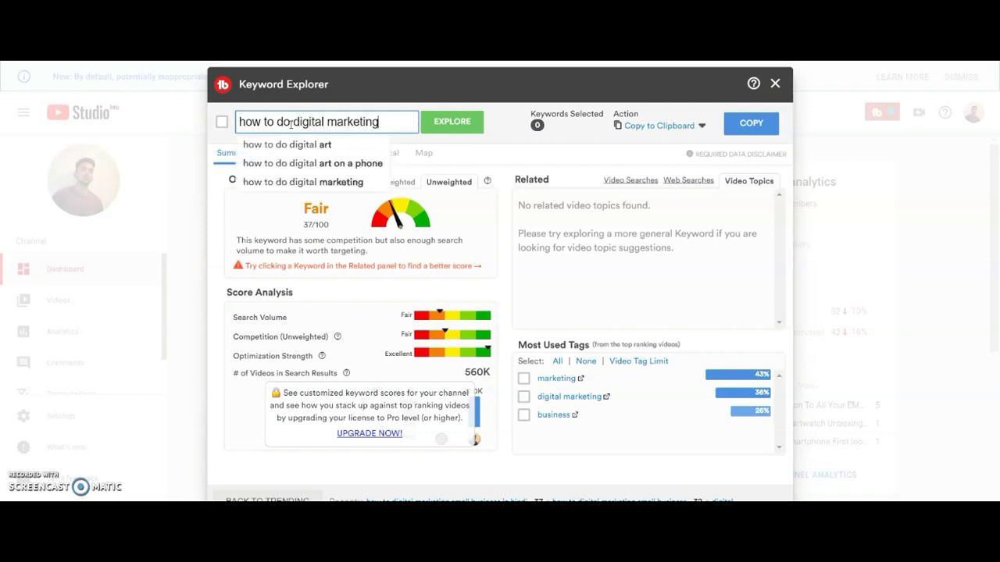
type("rketing")
key("Return")
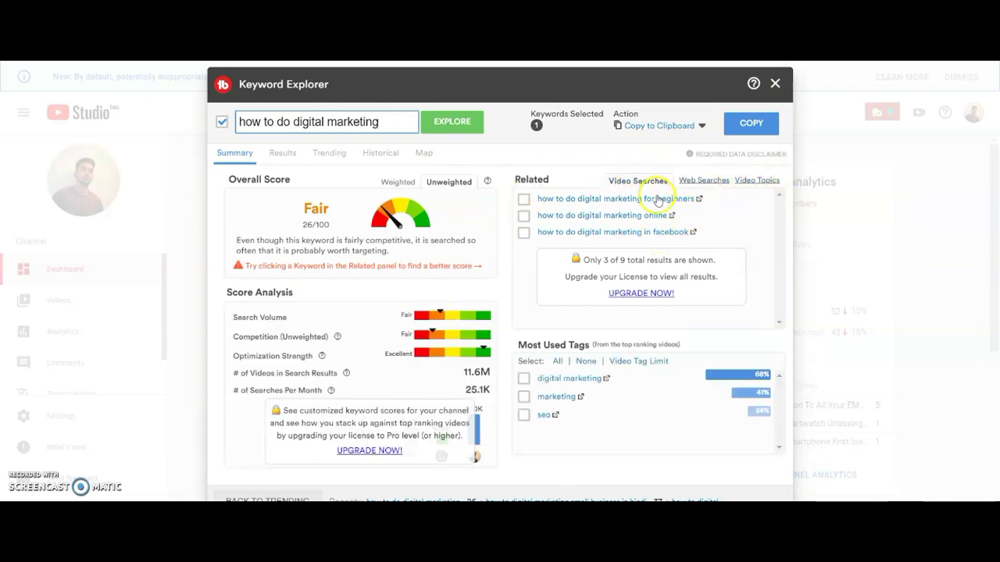
Explore the related video search "how to do digital marketing for beginners" and check its trending queries.
left_click(752, 179)
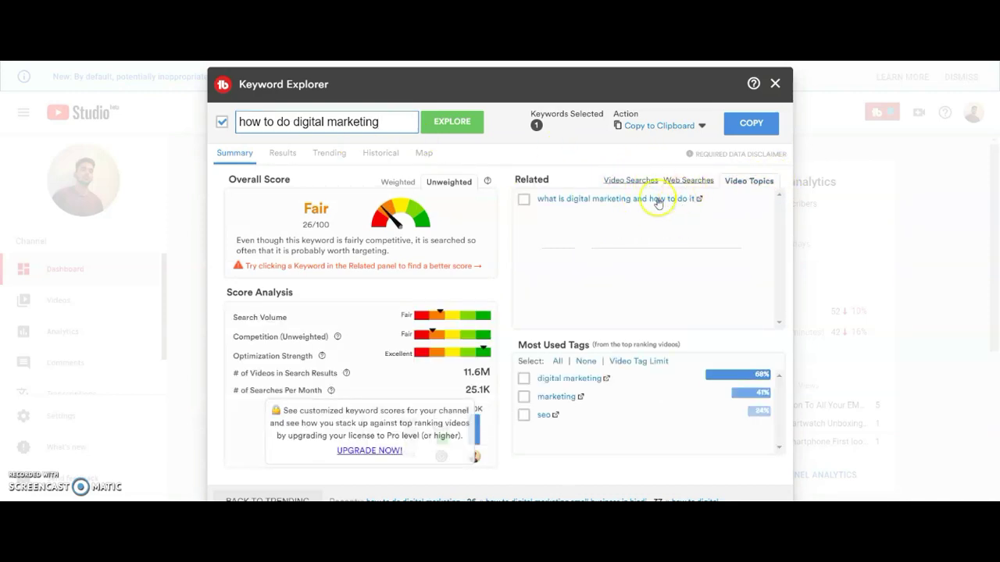
left_click(638, 180)
left_click(652, 199)
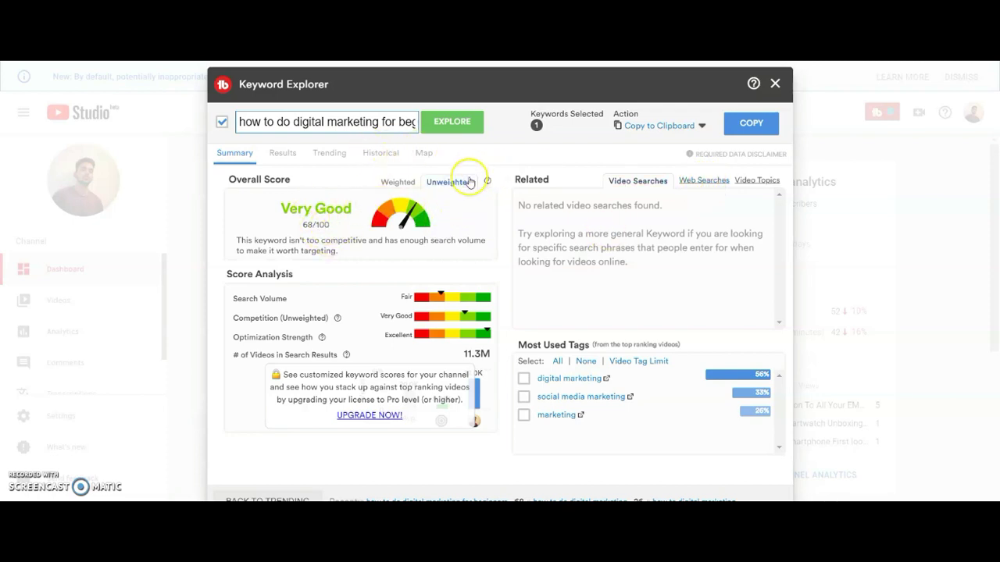
left_click(326, 154)
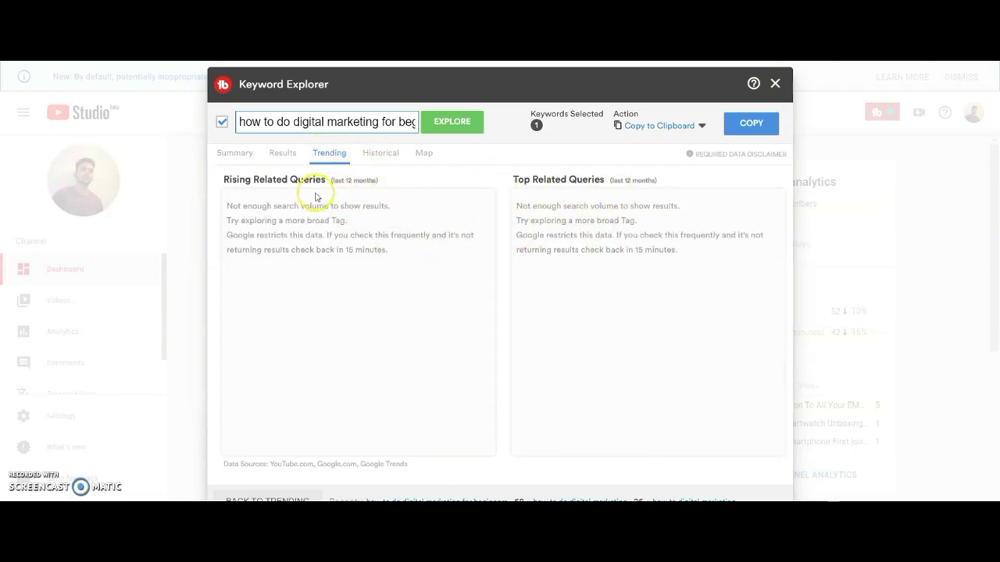
left_click(234, 154)
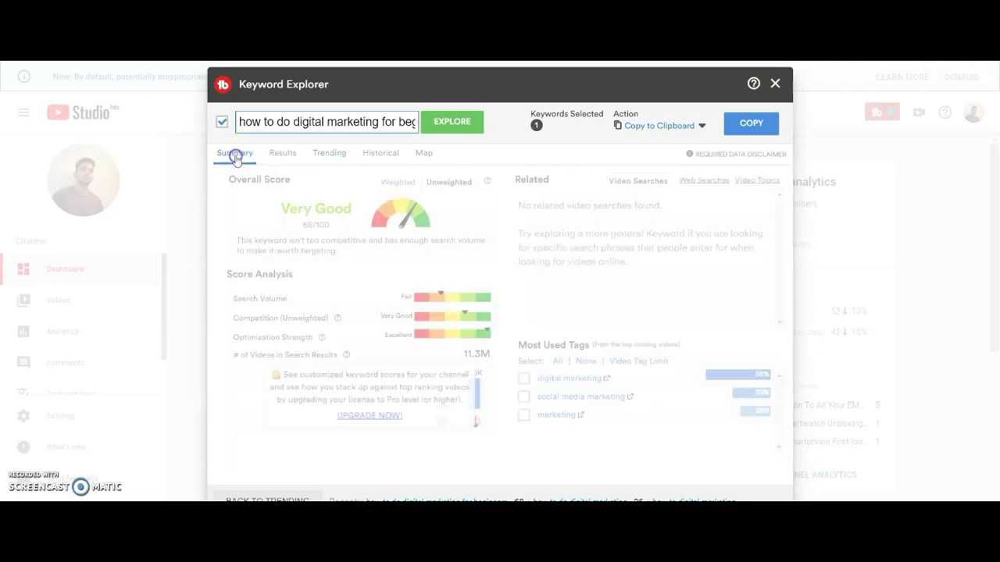
Go to the TubeBuddy website through the upgrade offer and view the pricing of the Pro, Star and Legend plans.
left_click(379, 415)
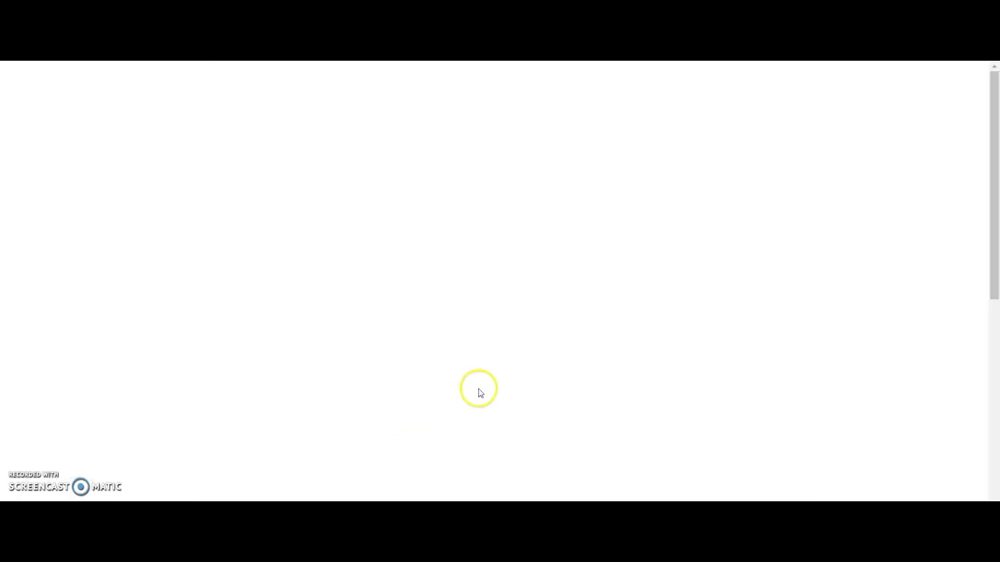
scroll(669, 328, "down", 1)
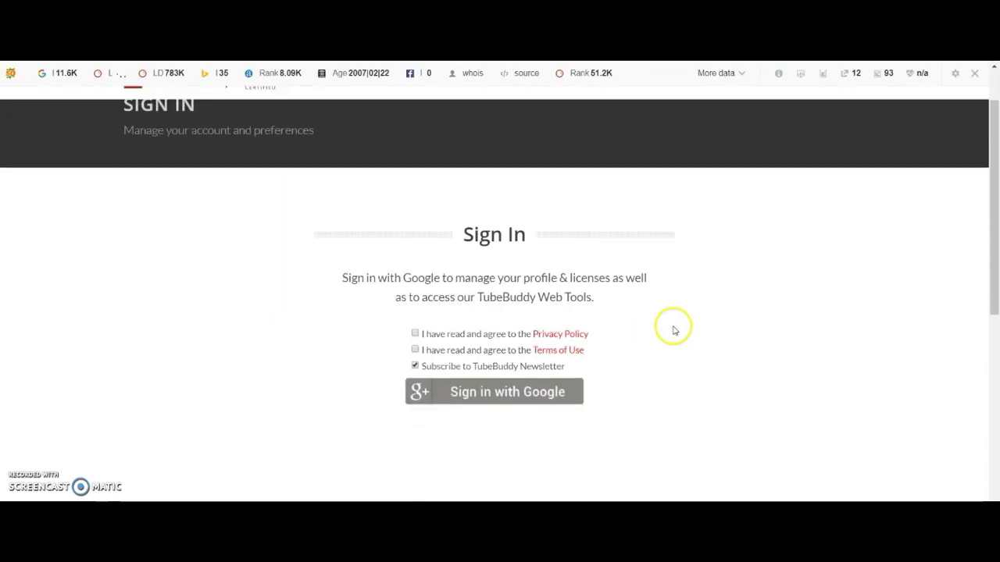
scroll(685, 327, "up", 1)
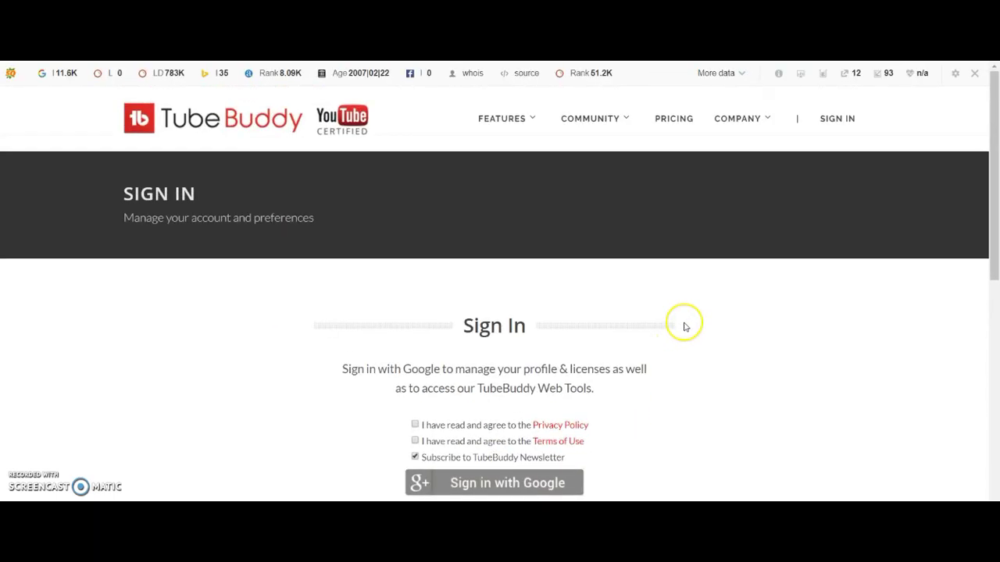
left_click(680, 131)
scroll(635, 280, "down", 3)
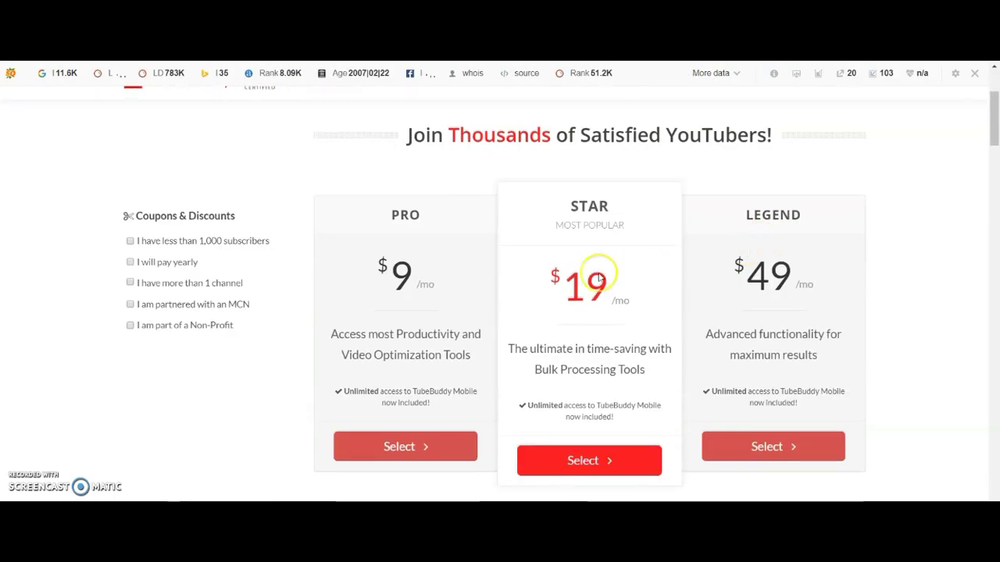